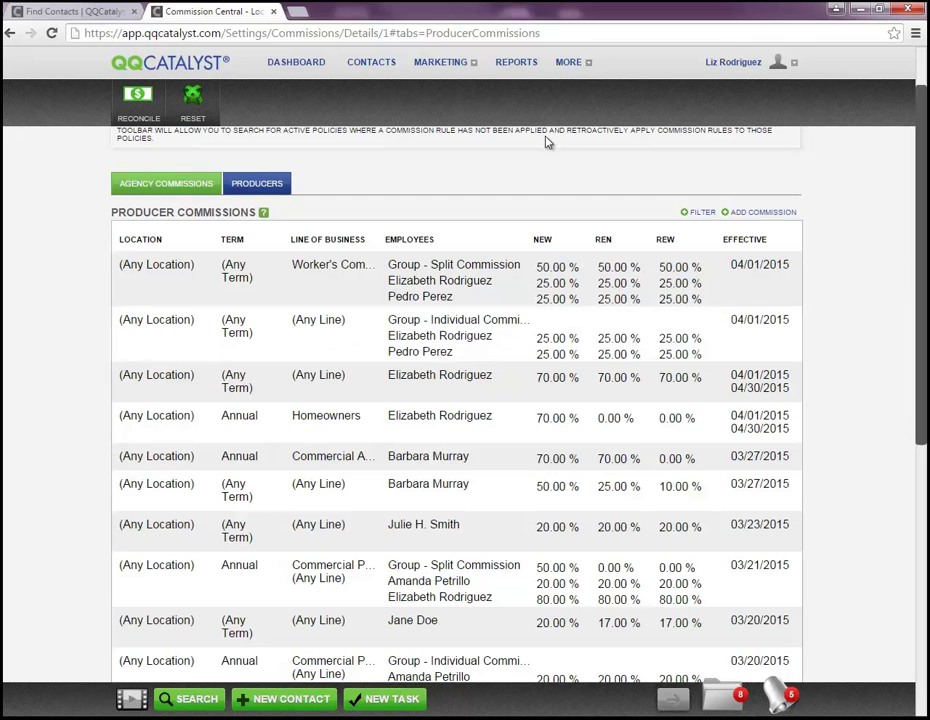
Leave Commission Central Producers and go to the Reports page from the top navigation
left_click(524, 65)
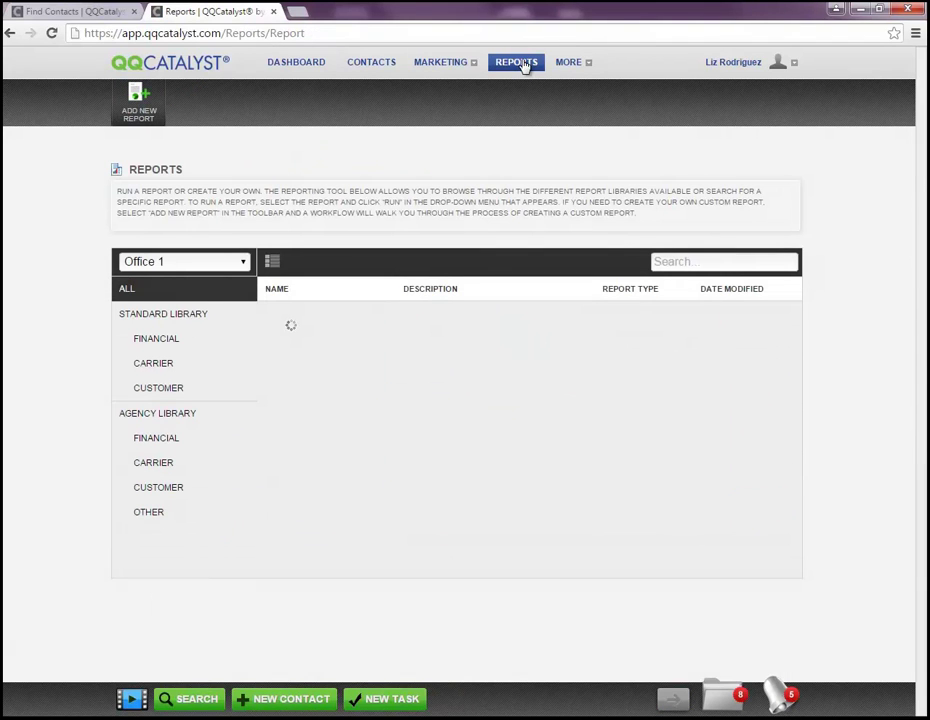
Filter the Standard Library by 'outst' and run the Outstanding Commission - Agency report
left_click(208, 322)
left_click(723, 264)
type("out")
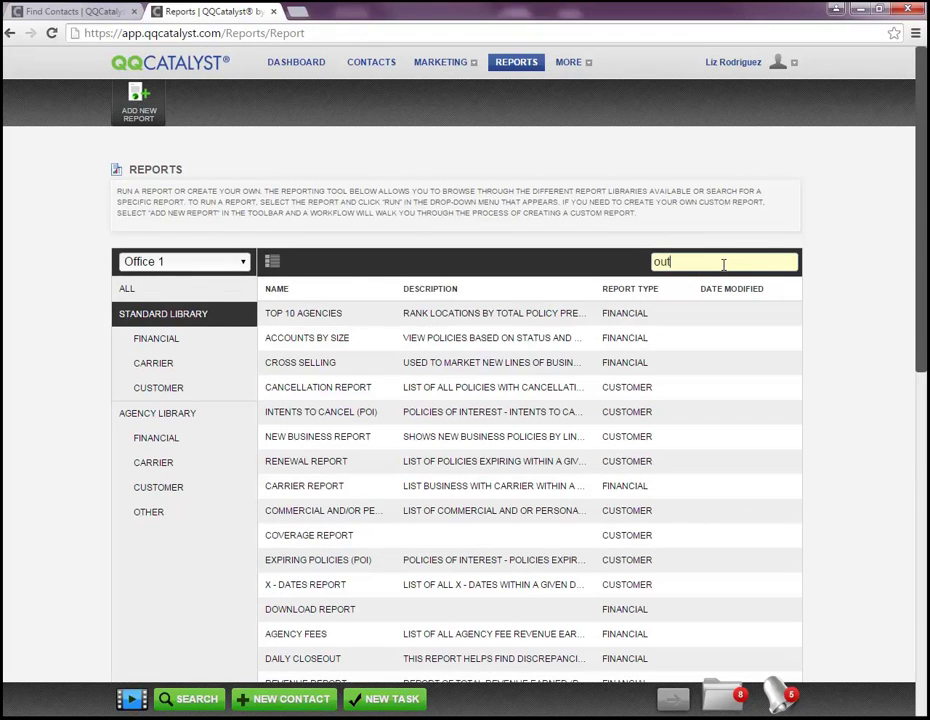
type("st")
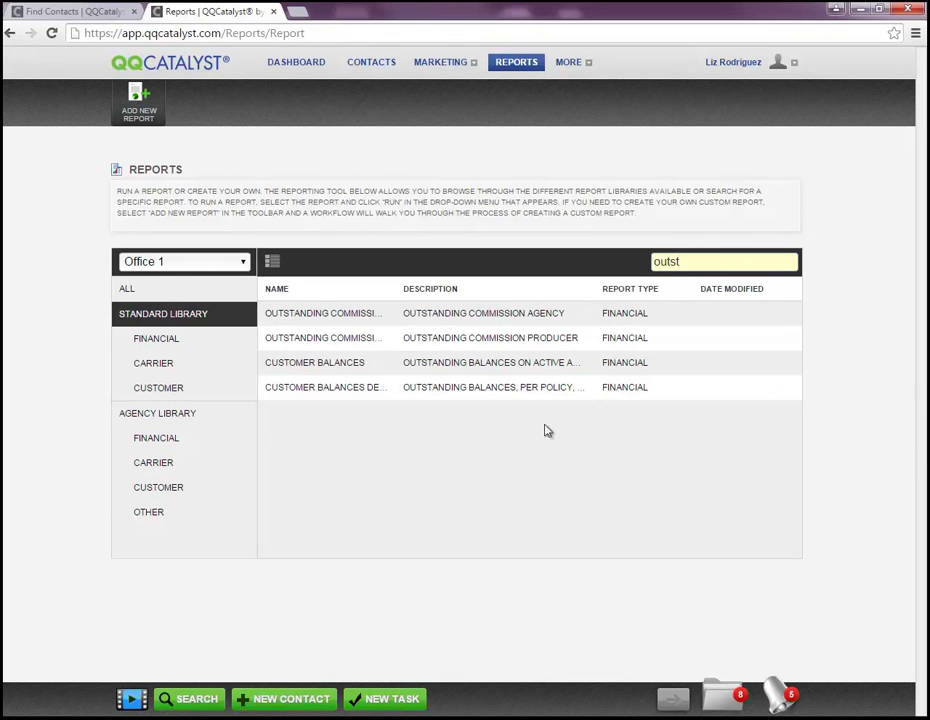
left_click(348, 317)
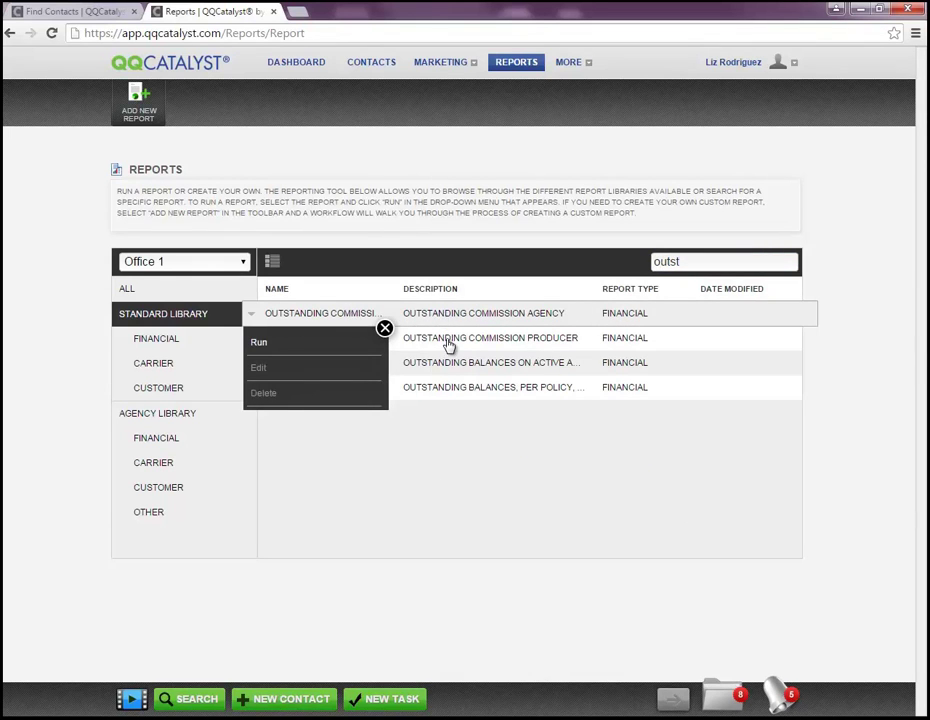
left_click(260, 345)
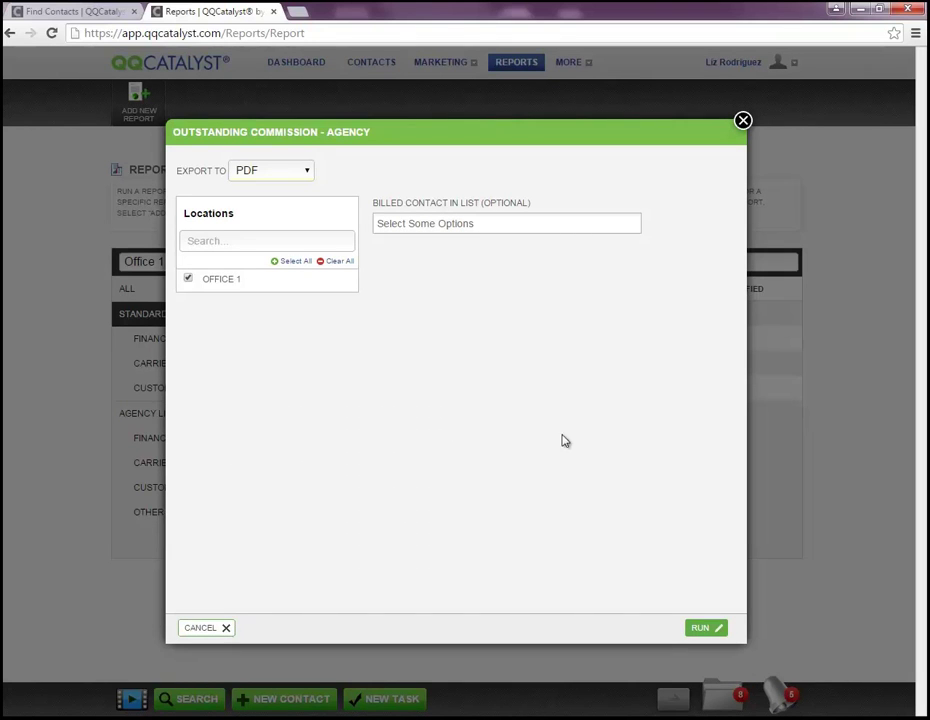
Add billed contacts Travelers Group and All Lines Parent Group, then generate the agency PDF
left_click(463, 225)
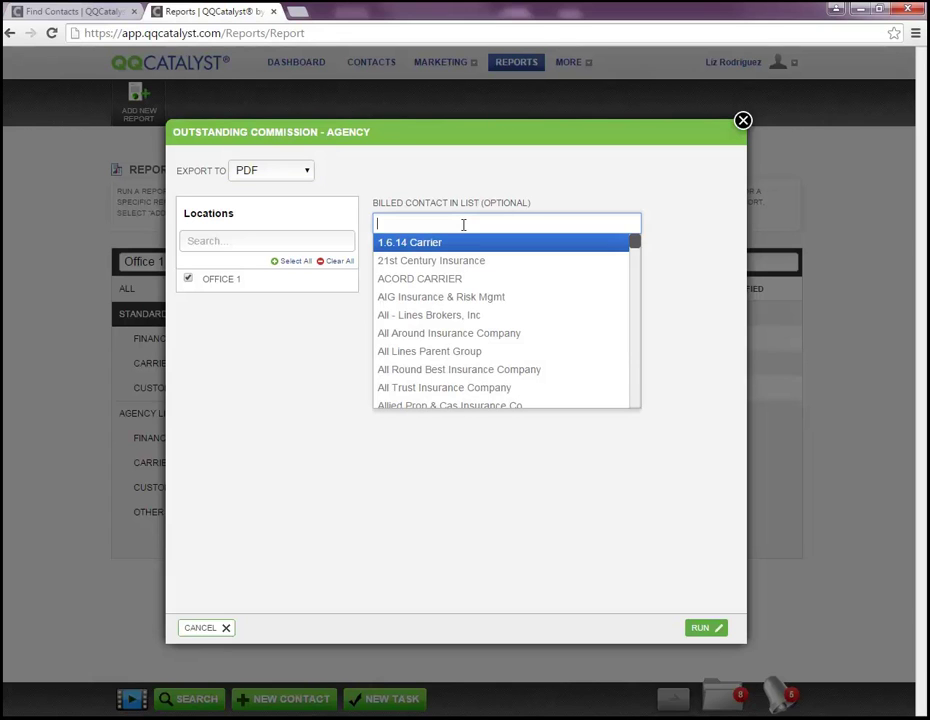
type("trav")
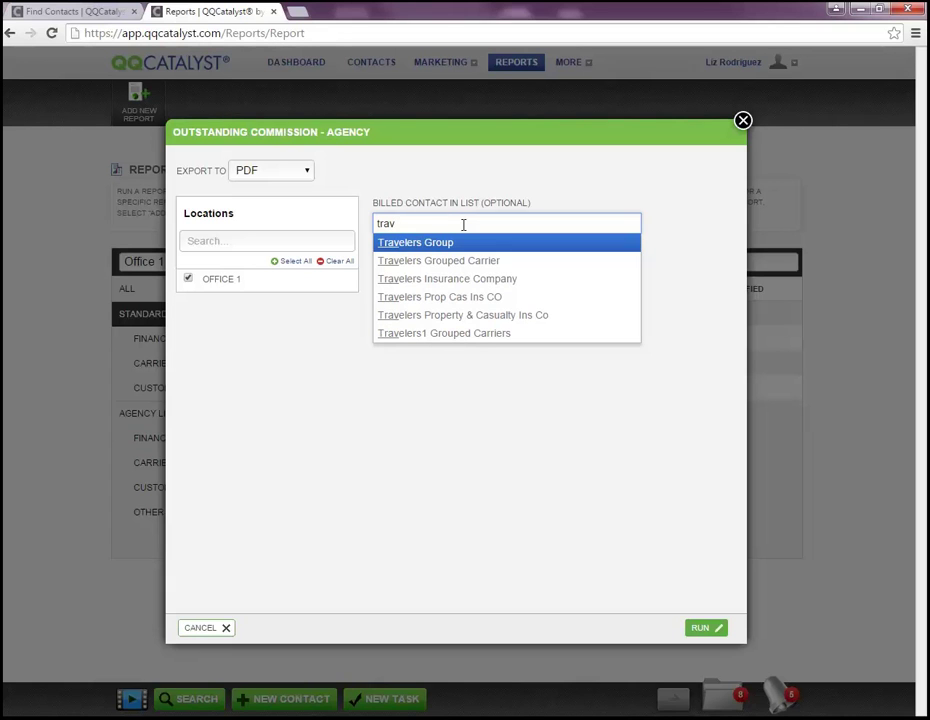
left_click(453, 243)
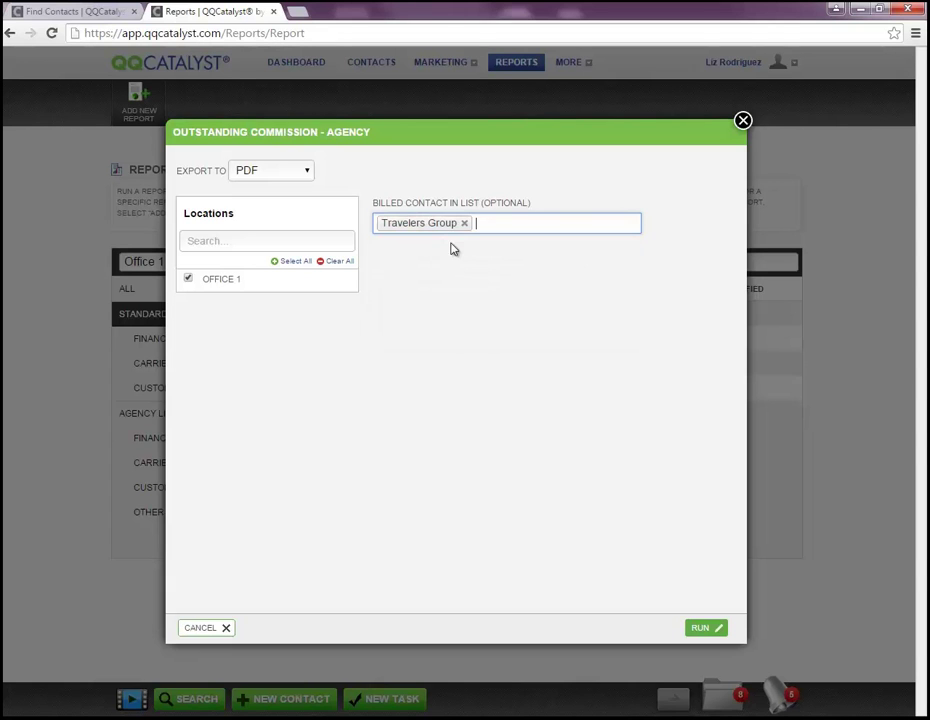
left_click(500, 224)
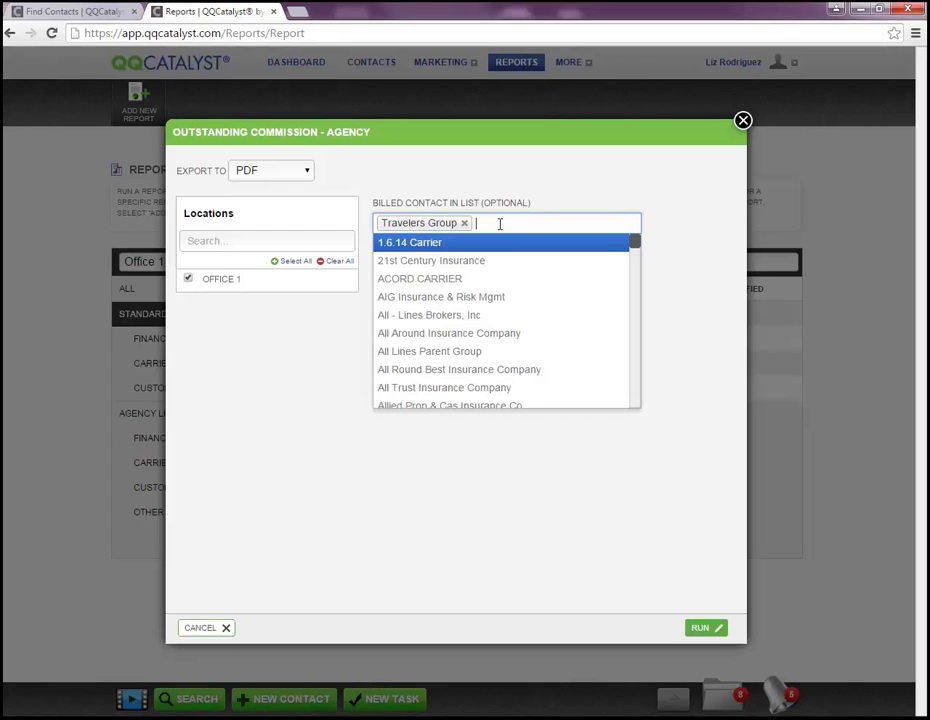
type("all")
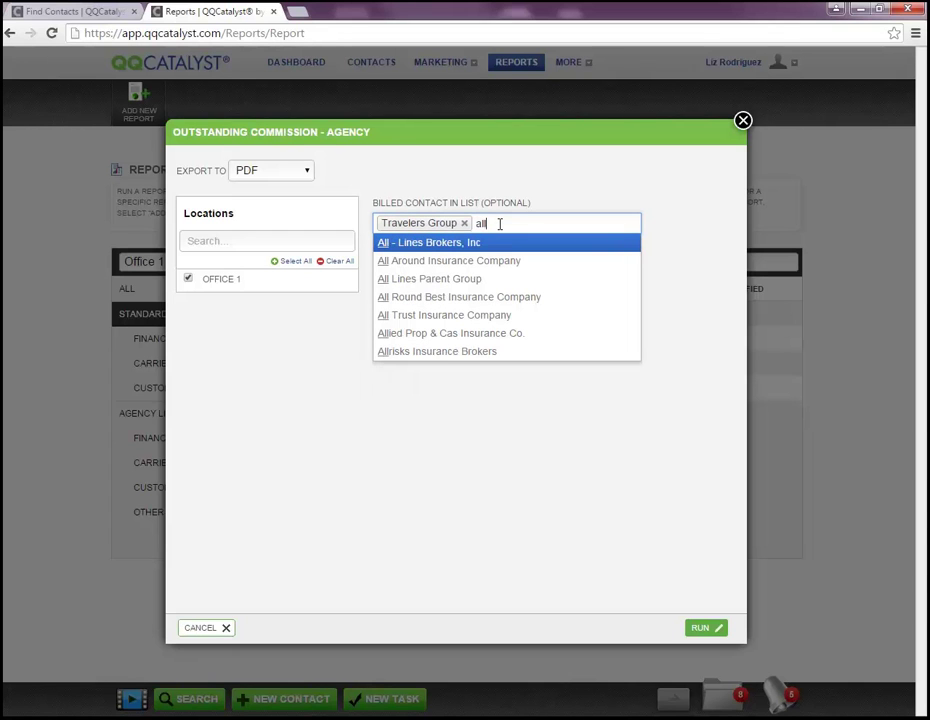
left_click(478, 278)
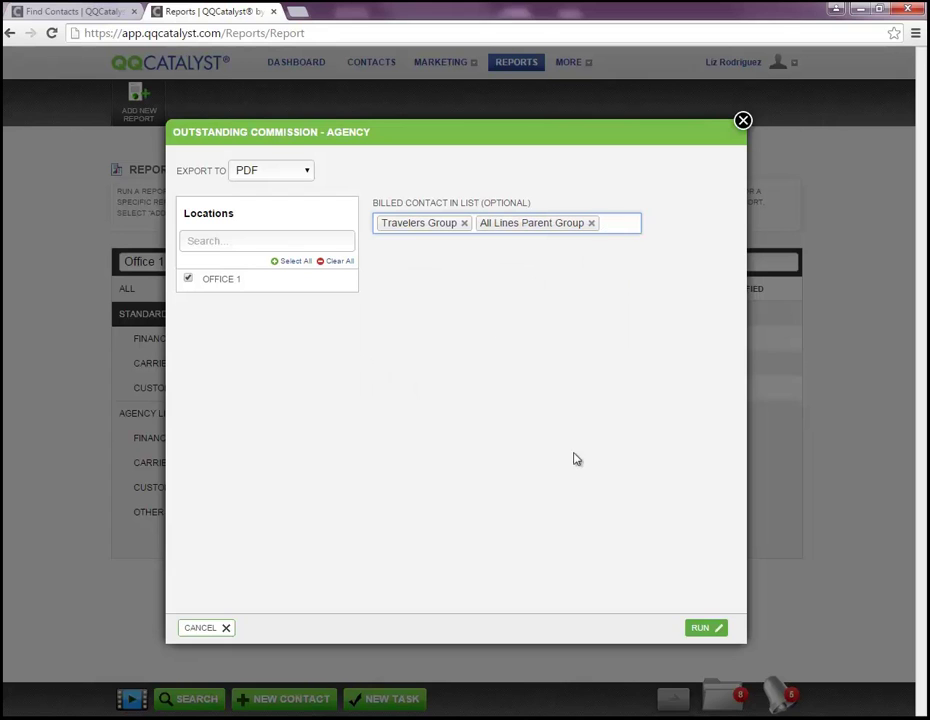
left_click(702, 627)
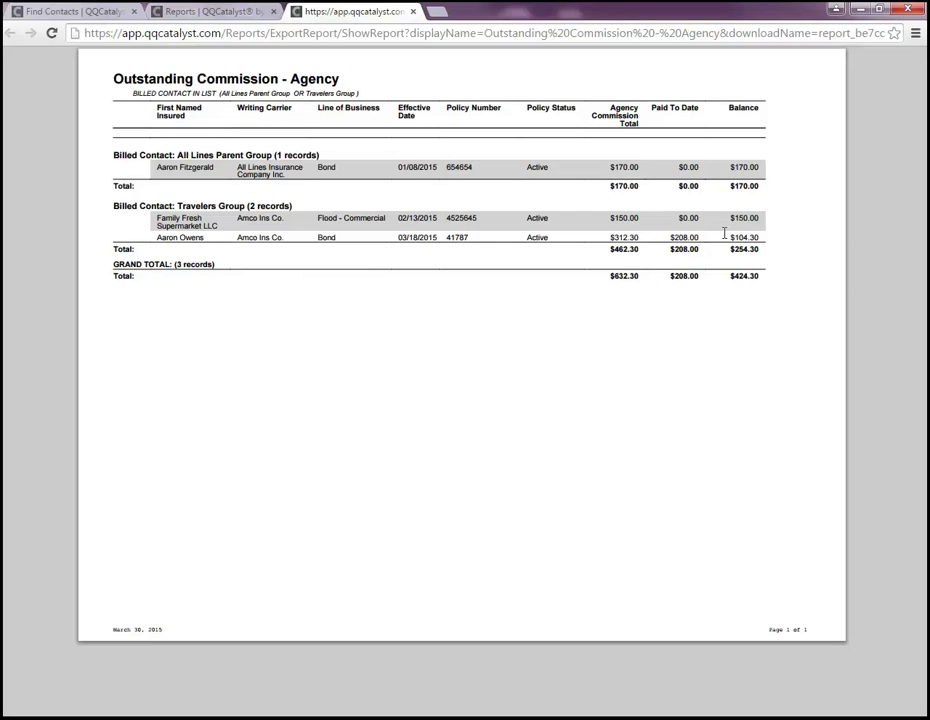
Highlight the $312.30 agency commission and $208.00 paid-to-date amounts in the PDF
left_click_drag(610, 238, 640, 239)
left_click_drag(670, 238, 761, 237)
Run the Outstanding Commission - Producer report as a PDF filtered to the chosen producer
left_click(413, 12)
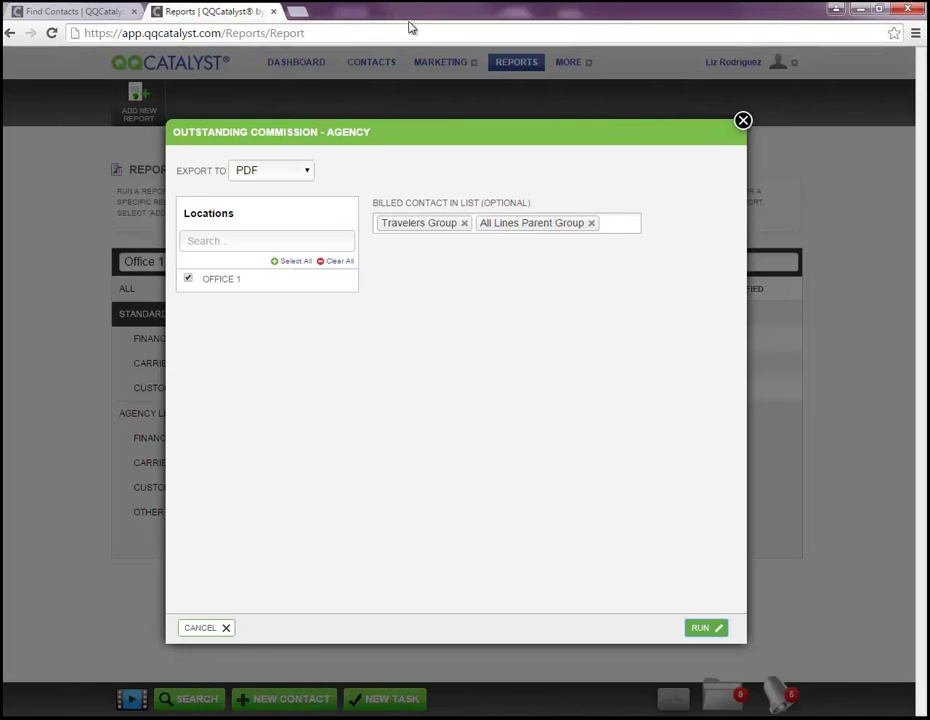
left_click(742, 122)
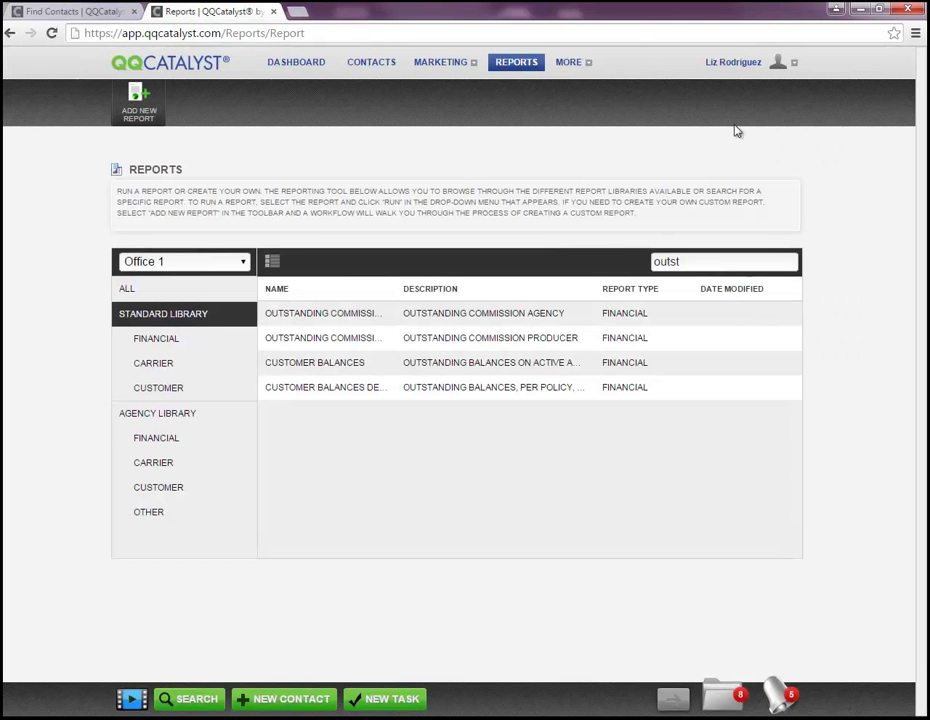
left_click(316, 340)
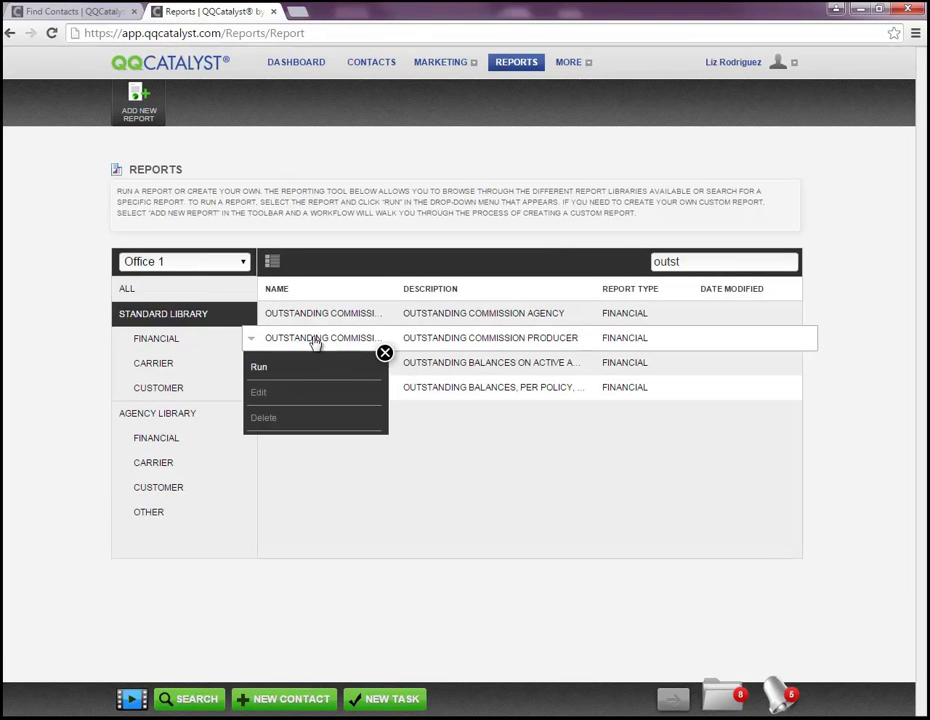
left_click(258, 367)
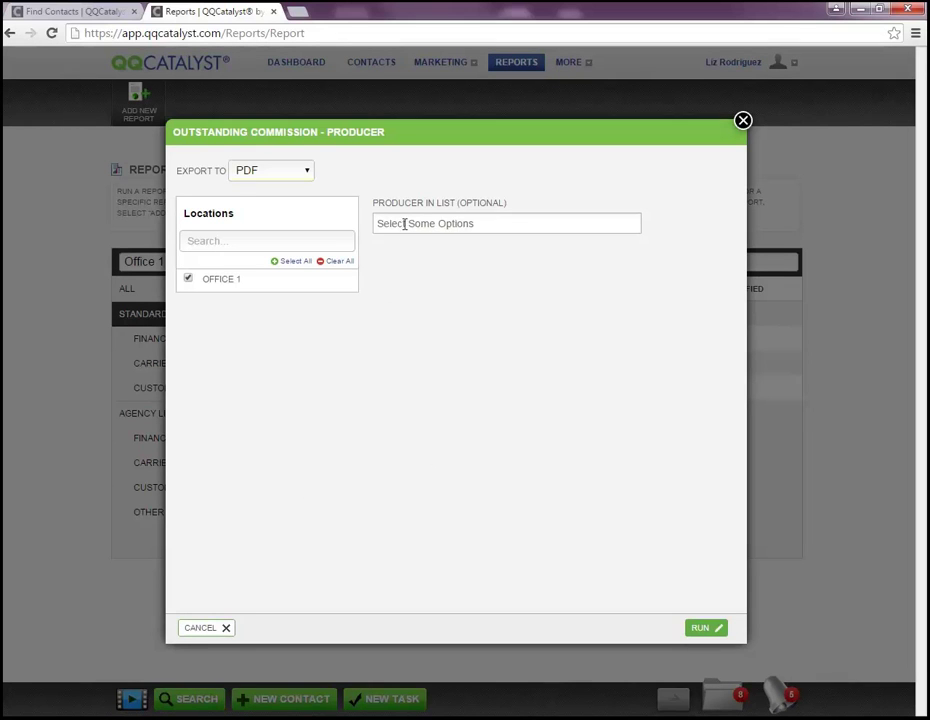
left_click(407, 221)
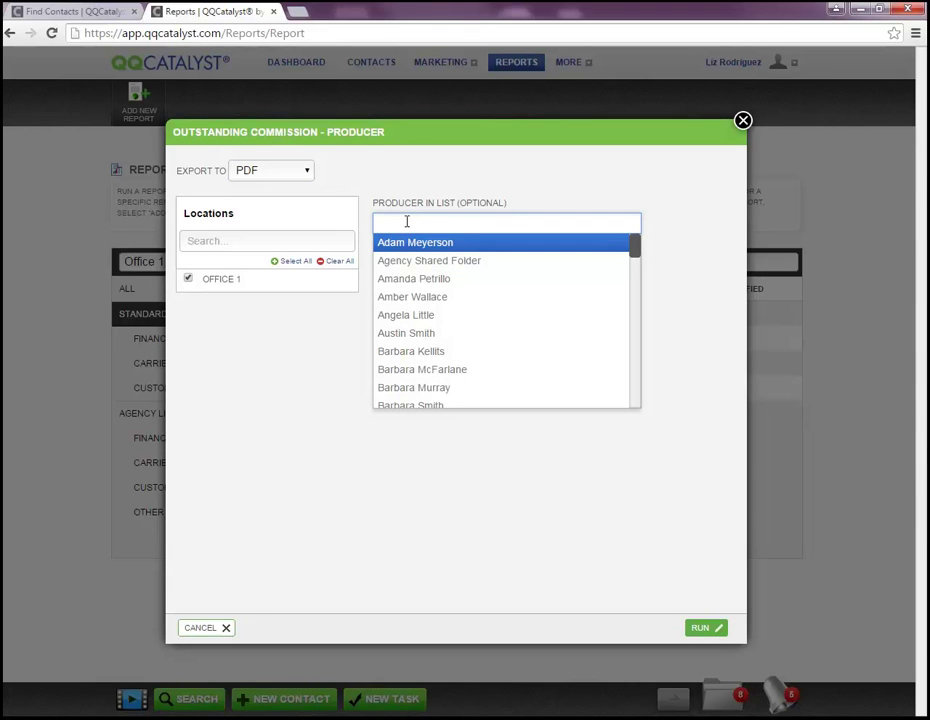
type("el")
key("Return")
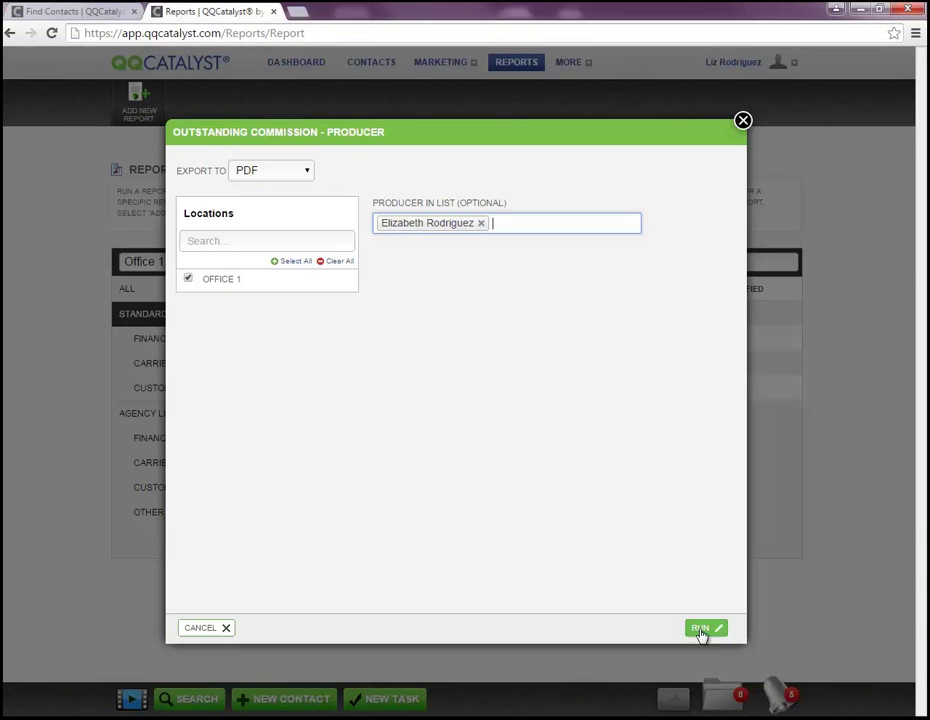
left_click(701, 630)
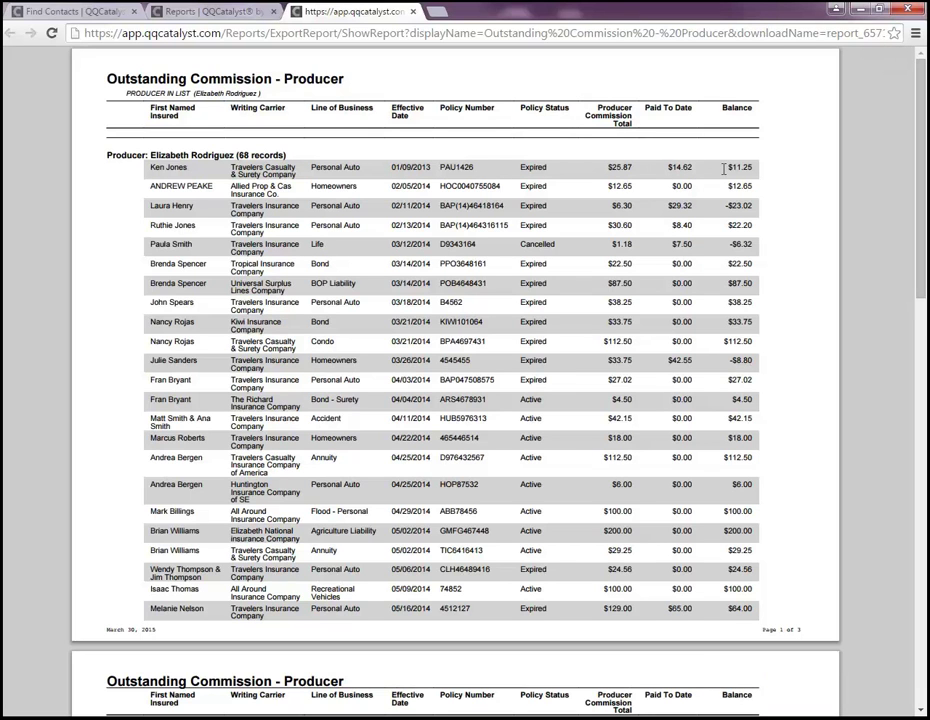
Check the $7,348.57 grand total balance on page 3, then close the producer PDF
scroll(725, 465, "down", 11)
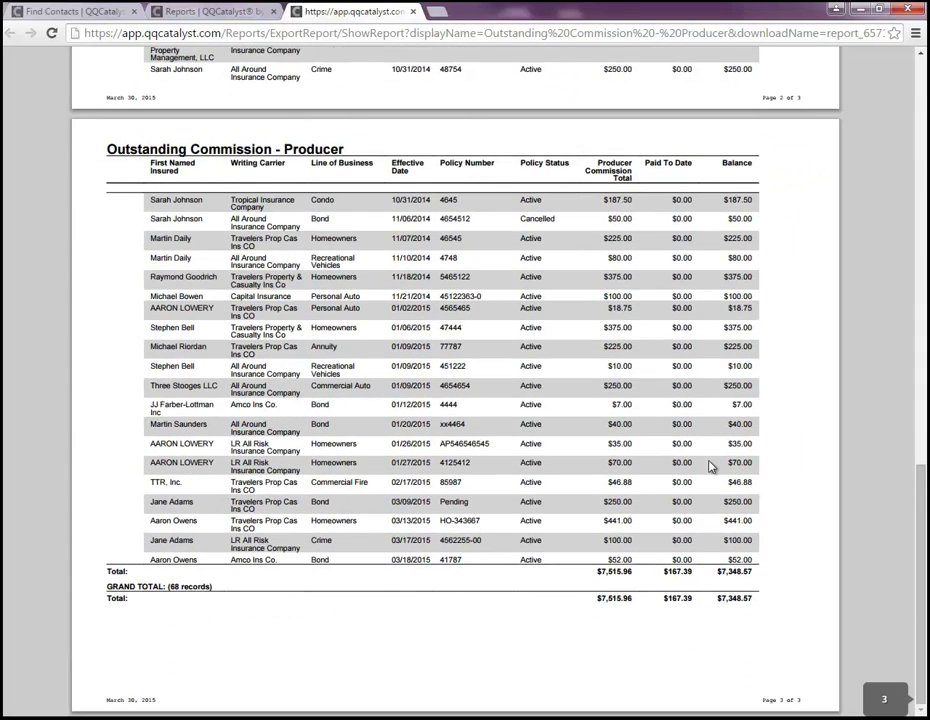
left_click_drag(717, 598, 764, 598)
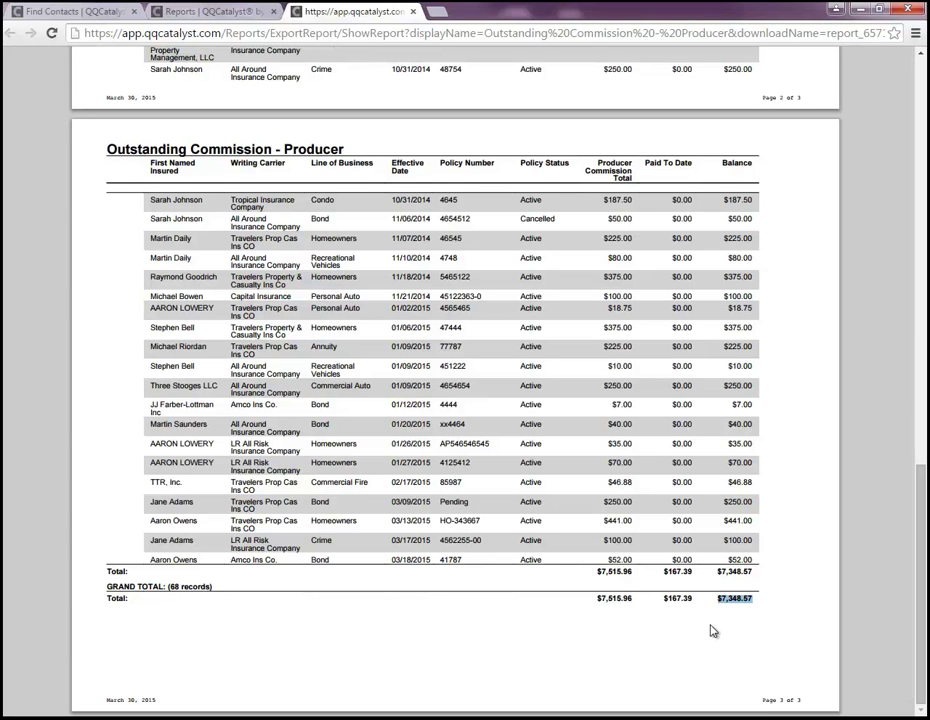
left_click(412, 12)
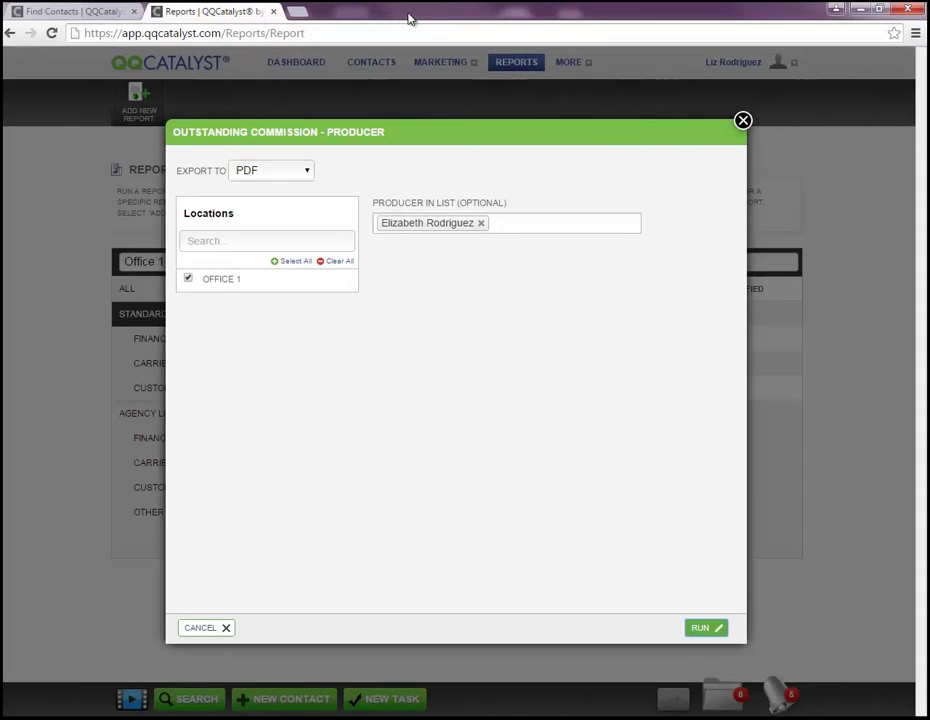
Close the Outstanding Commission dialog, search 'net', and run the NET COMMISSION report
left_click(743, 121)
left_click_drag(701, 256, 596, 261)
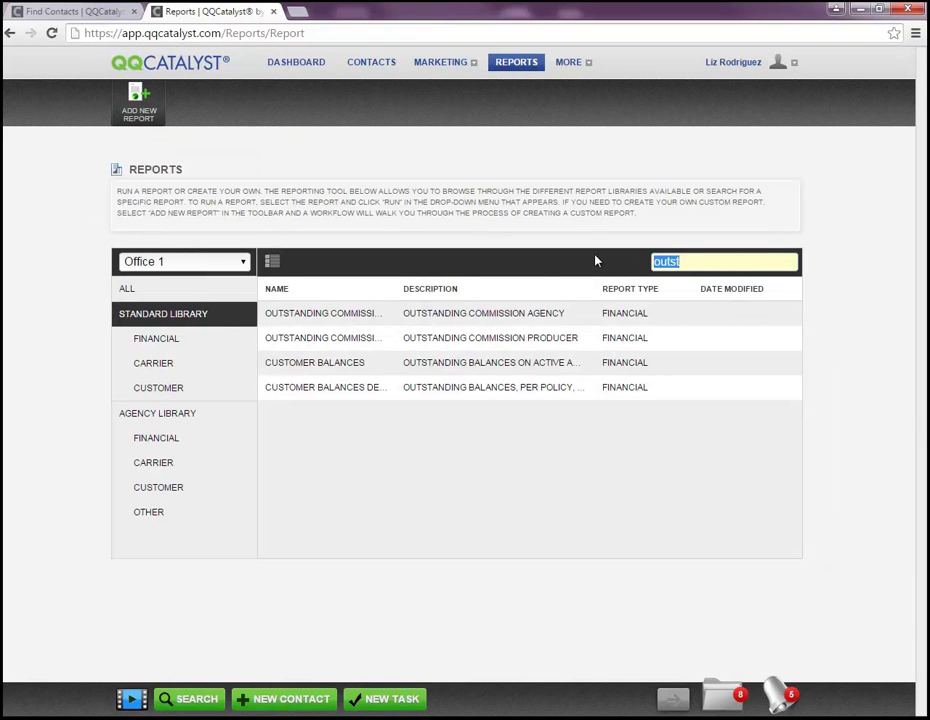
type("net")
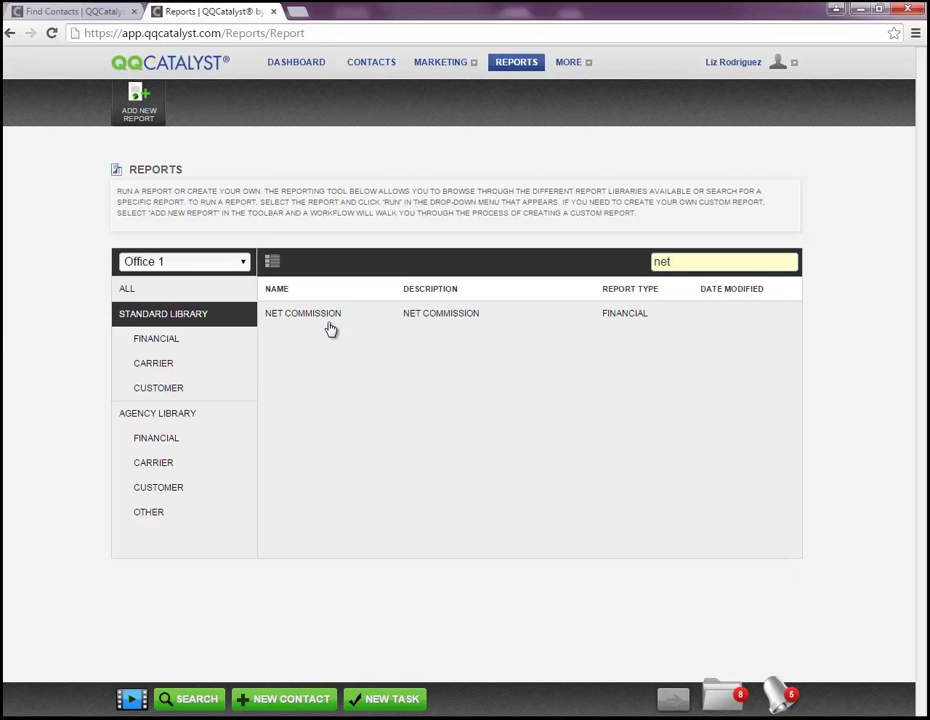
left_click(330, 318)
left_click(297, 343)
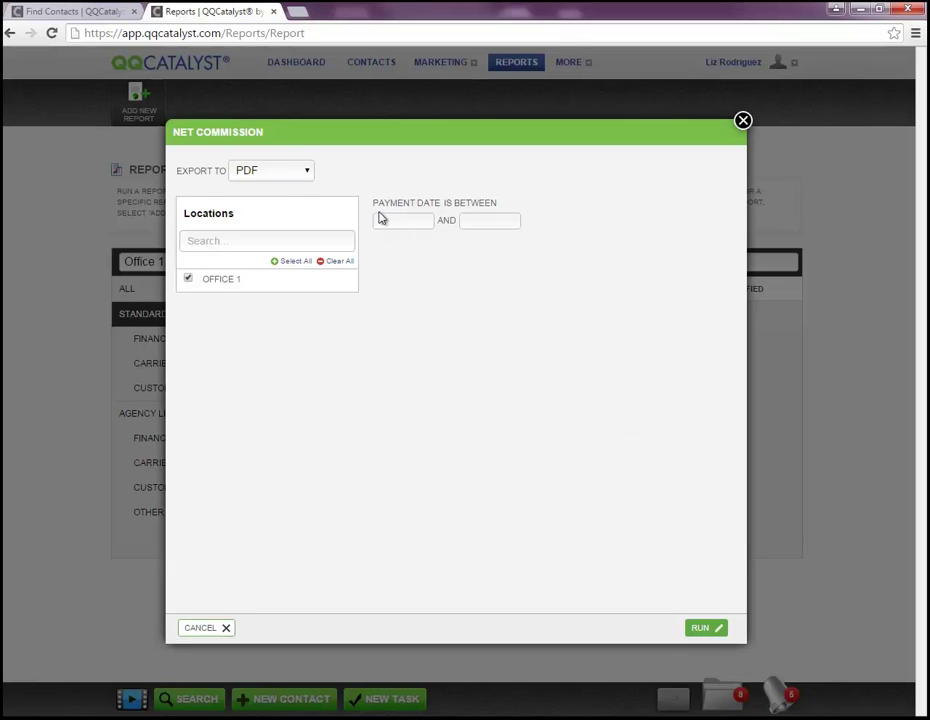
Set payment dates 06/01/2014 through 03/31/2015 and generate the Net Commission PDF
left_click(380, 221)
left_click(387, 245)
left_click(387, 245)
left_click(387, 245)
left_click(387, 245)
left_click(387, 245)
left_click(387, 245)
left_click(387, 245)
left_click(387, 245)
left_click(387, 245)
left_click(391, 283)
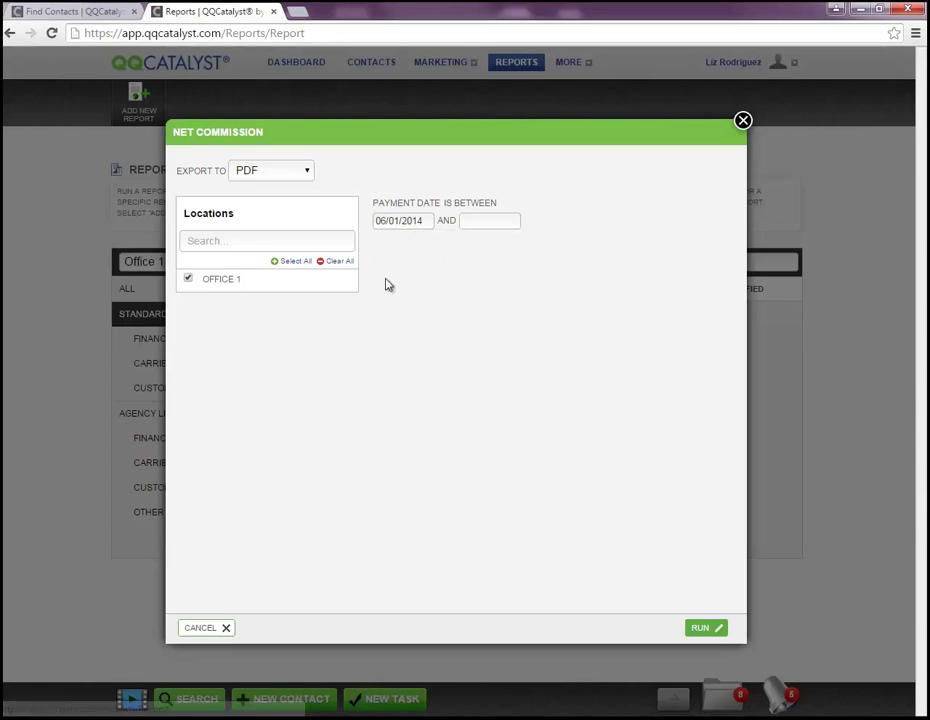
left_click(466, 221)
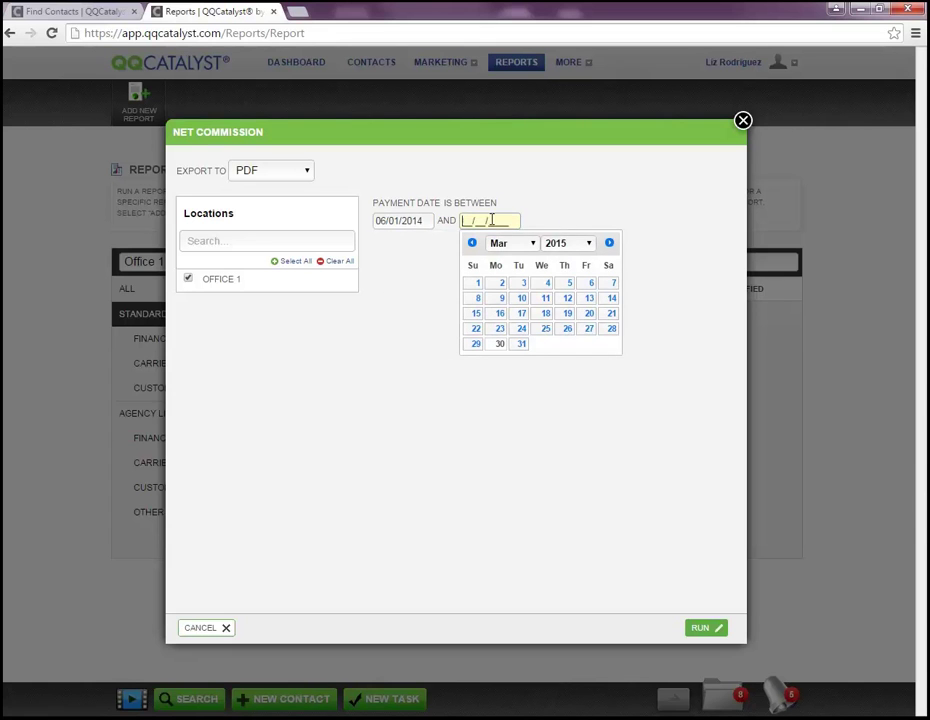
left_click(521, 348)
left_click(702, 627)
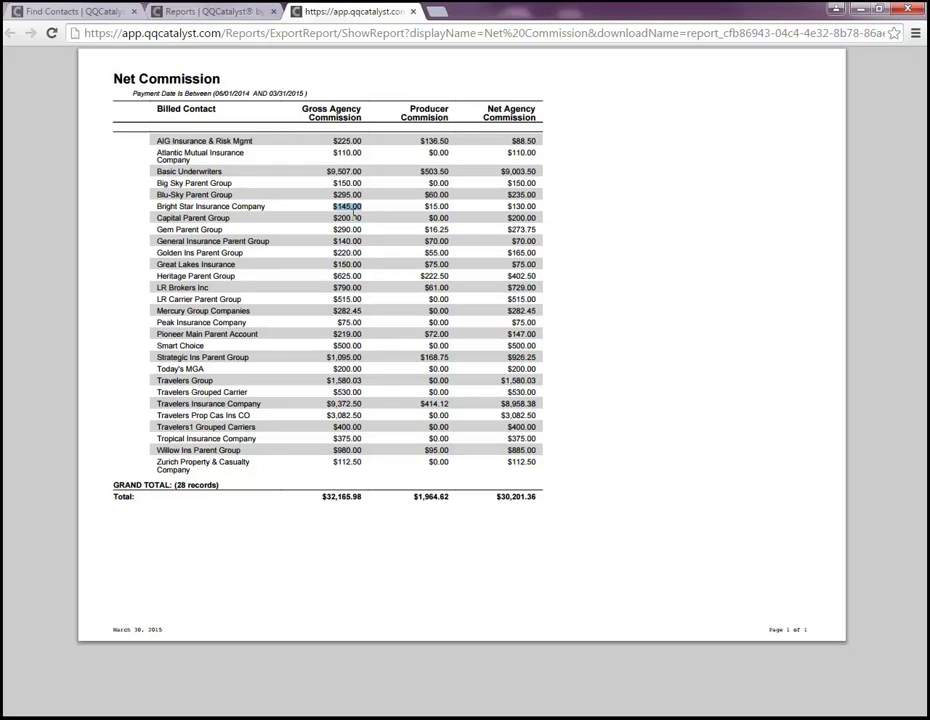
Highlight $15.00, $130.00 and the $30,201.36 net agency total, then close the report tab
left_click(432, 207)
double_click(432, 207)
left_click_drag(500, 207, 531, 206)
left_click_drag(497, 496, 546, 494)
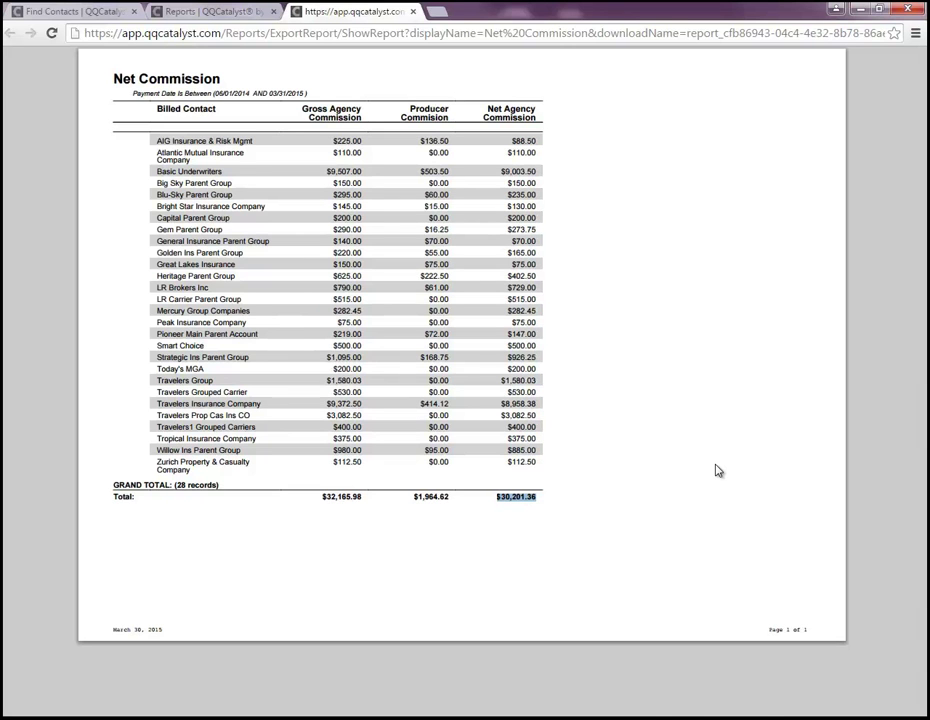
key("ctrl+w")
double_click(677, 262)
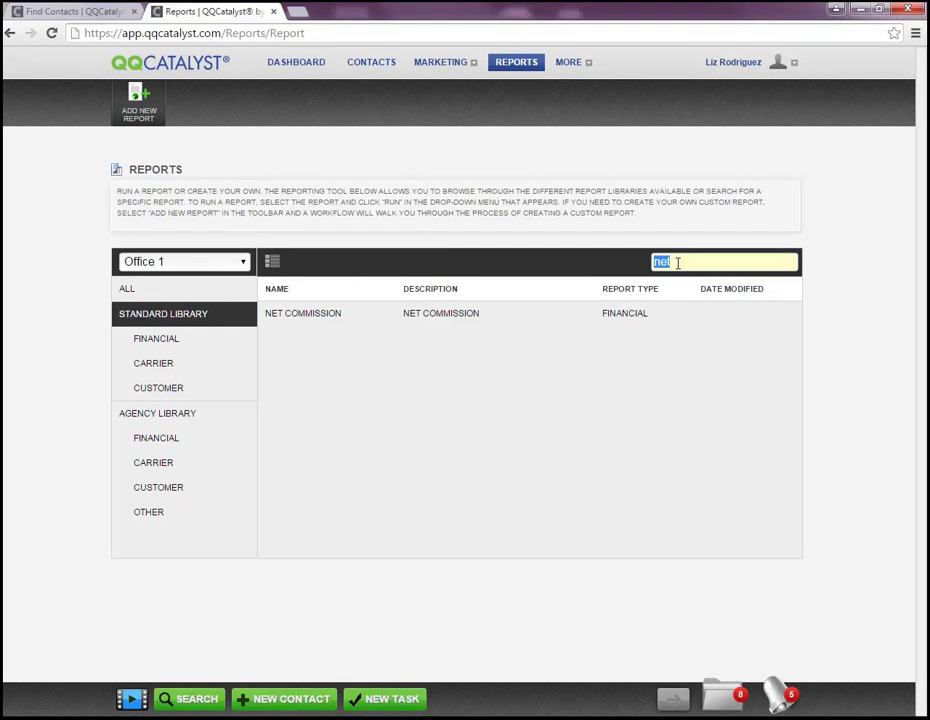
Search 'pro', run the Producer Payment report, and filter it to the chosen producer
type("pro")
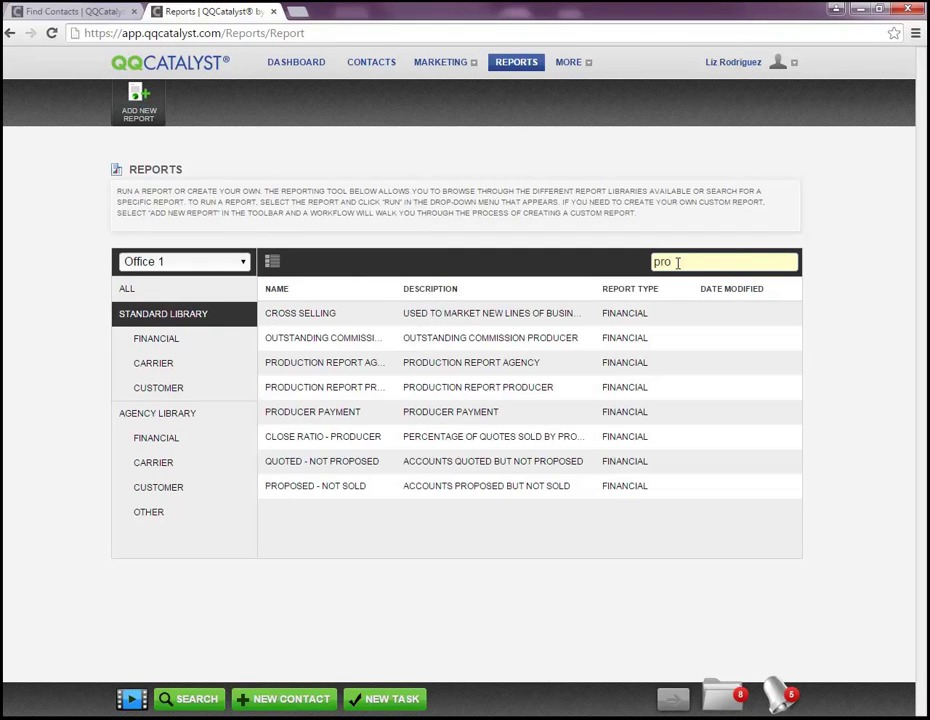
left_click(345, 414)
left_click(272, 438)
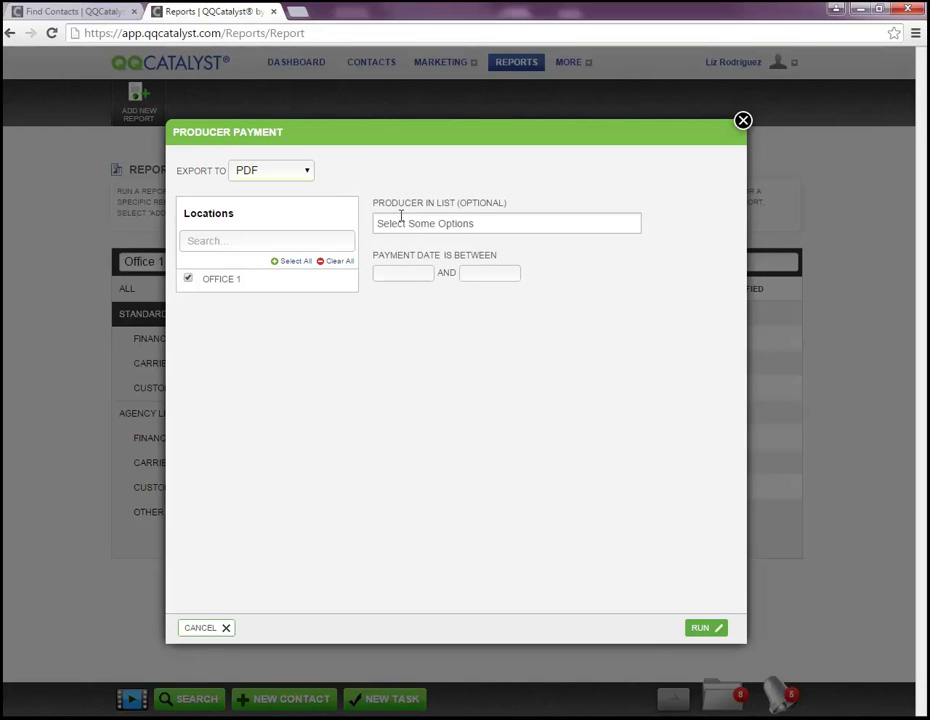
left_click(415, 226)
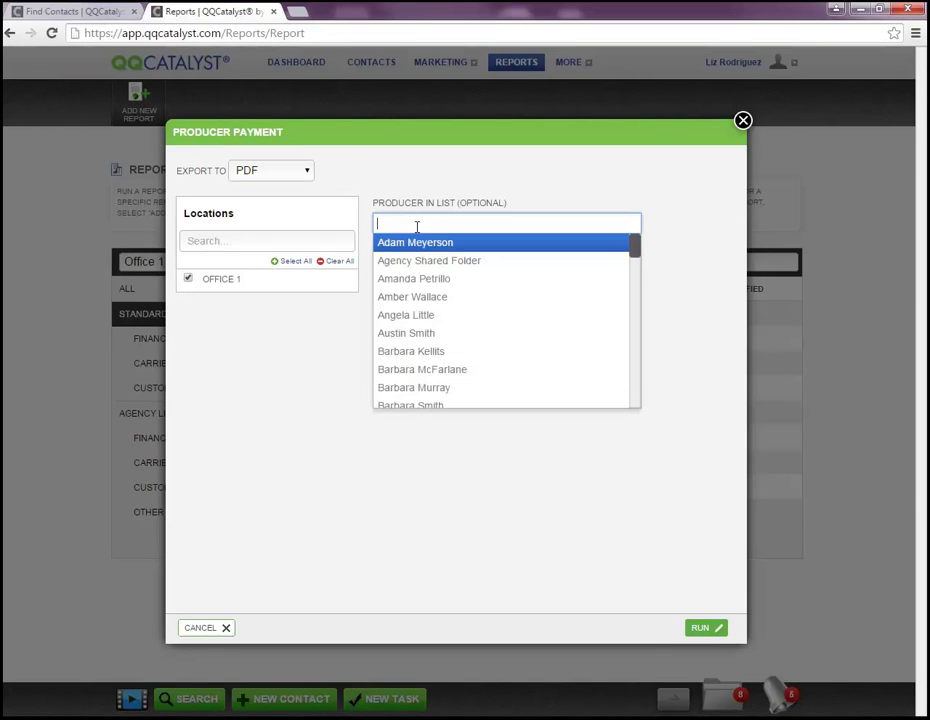
type("elizabeth")
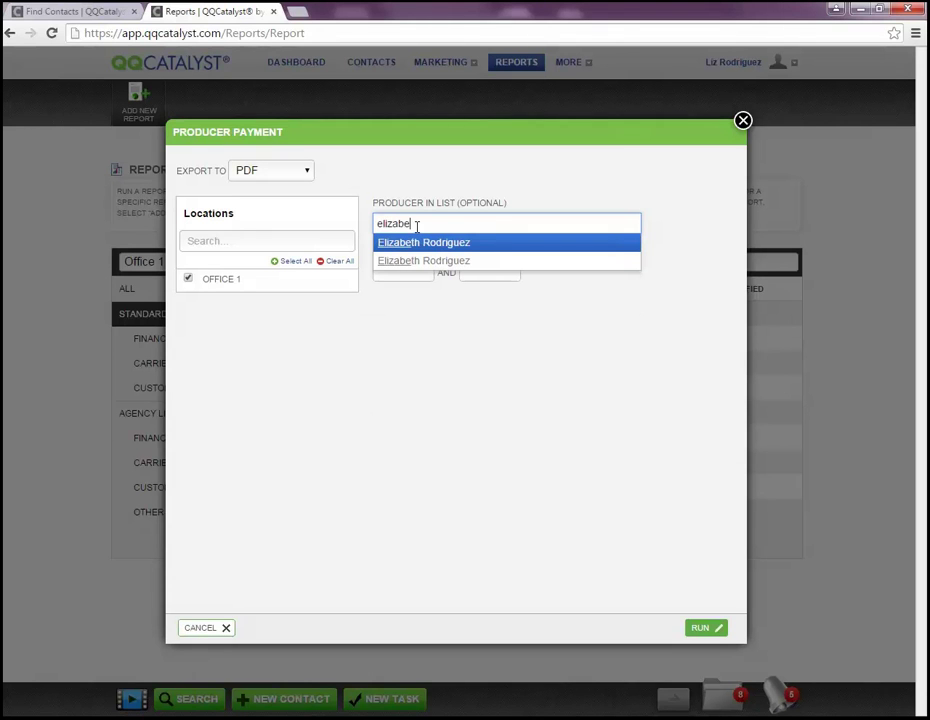
key("Return")
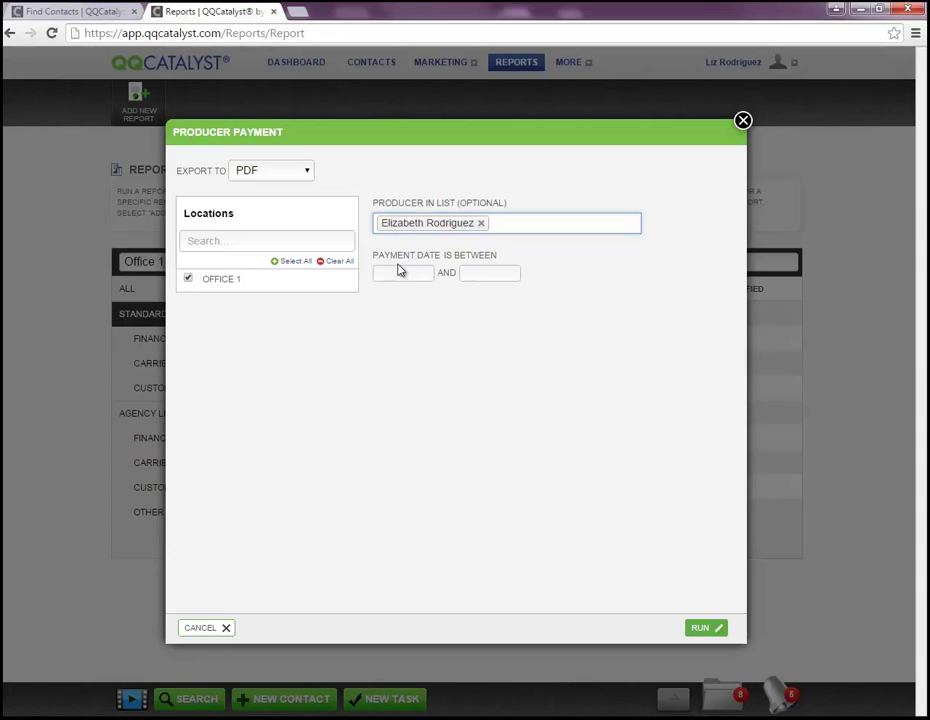
Set payment dates 05/01/2014 through 03/31/2015 and generate the Producer Payment PDF
left_click(398, 273)
left_click(386, 295)
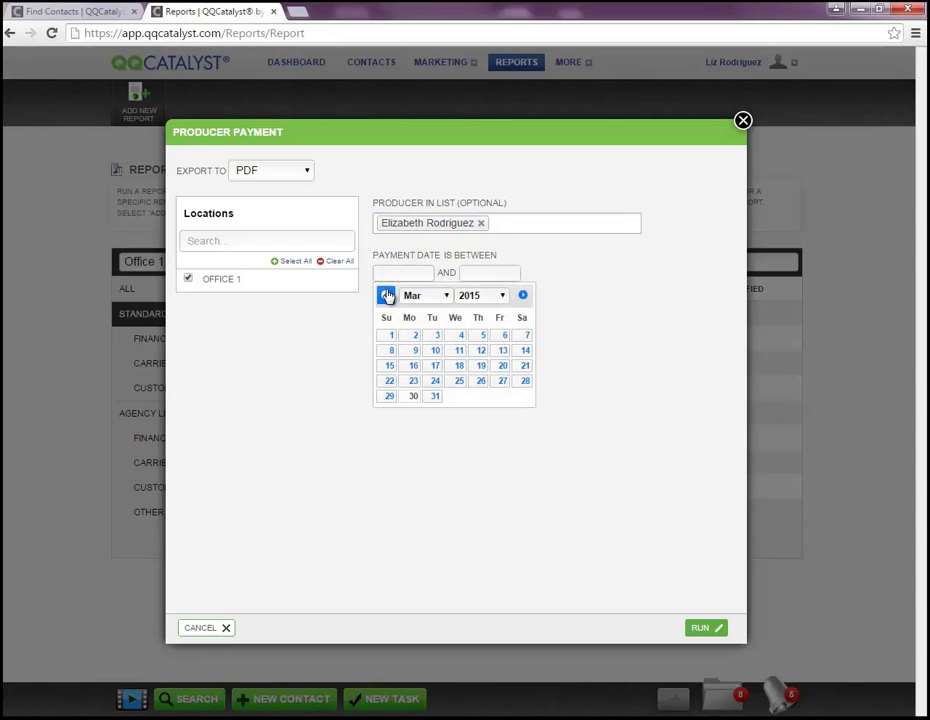
left_click(386, 295)
left_click(386, 295)
left_click(386, 295)
left_click(386, 295)
left_click(386, 295)
left_click(386, 295)
left_click(386, 295)
left_click(386, 295)
left_click(386, 295)
left_click(386, 295)
left_click(481, 336)
left_click(487, 273)
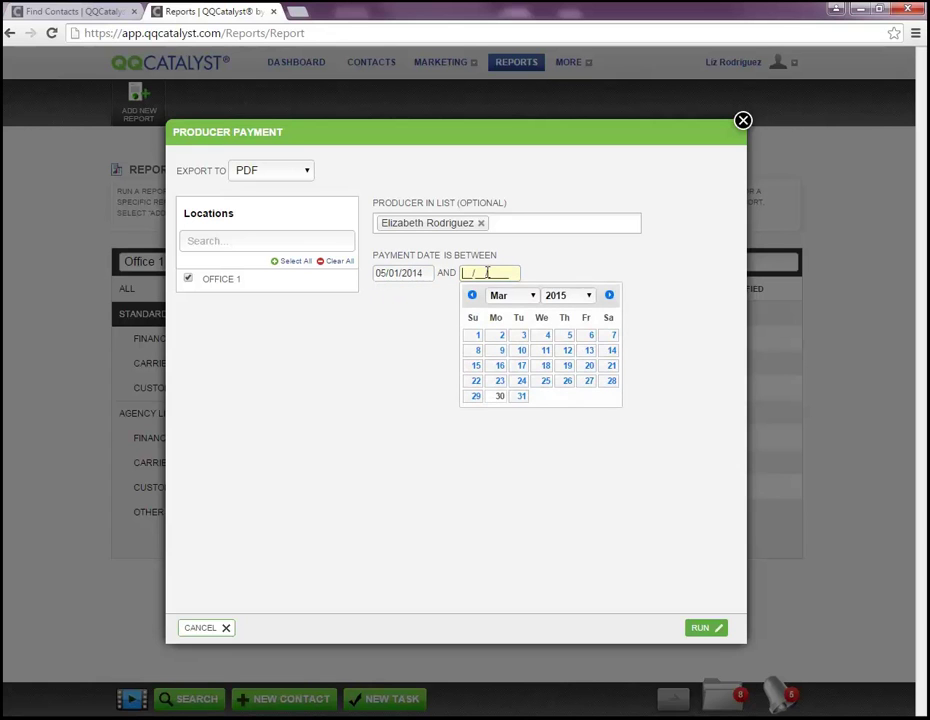
left_click(521, 396)
left_click(700, 630)
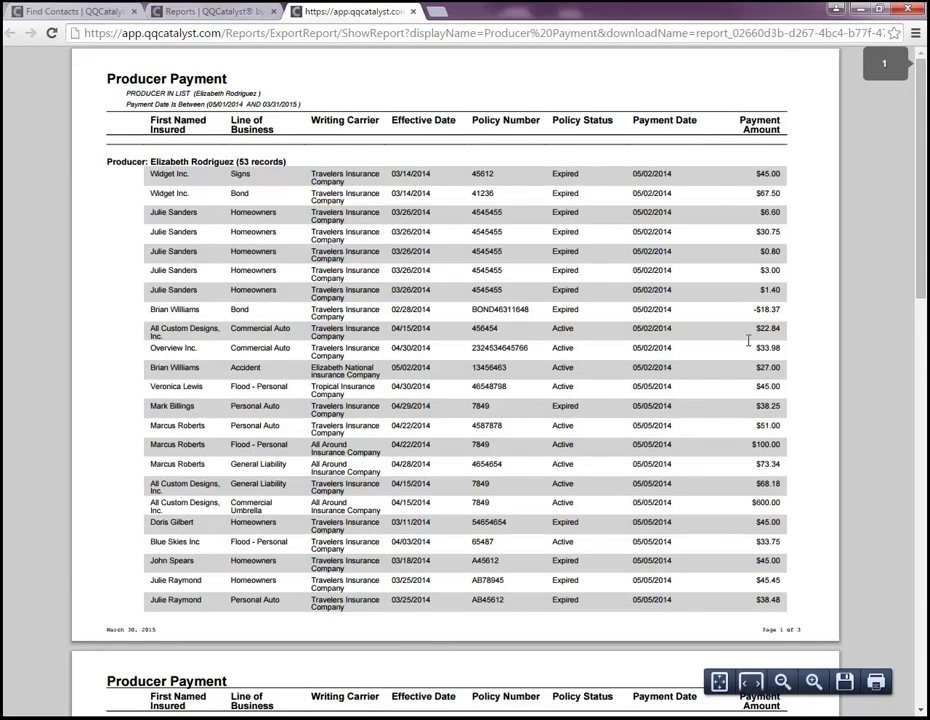
Scroll to the Producer Payment grand total and highlight $3,395.26
scroll(696, 405, "down", 3)
scroll(696, 405, "down", 10)
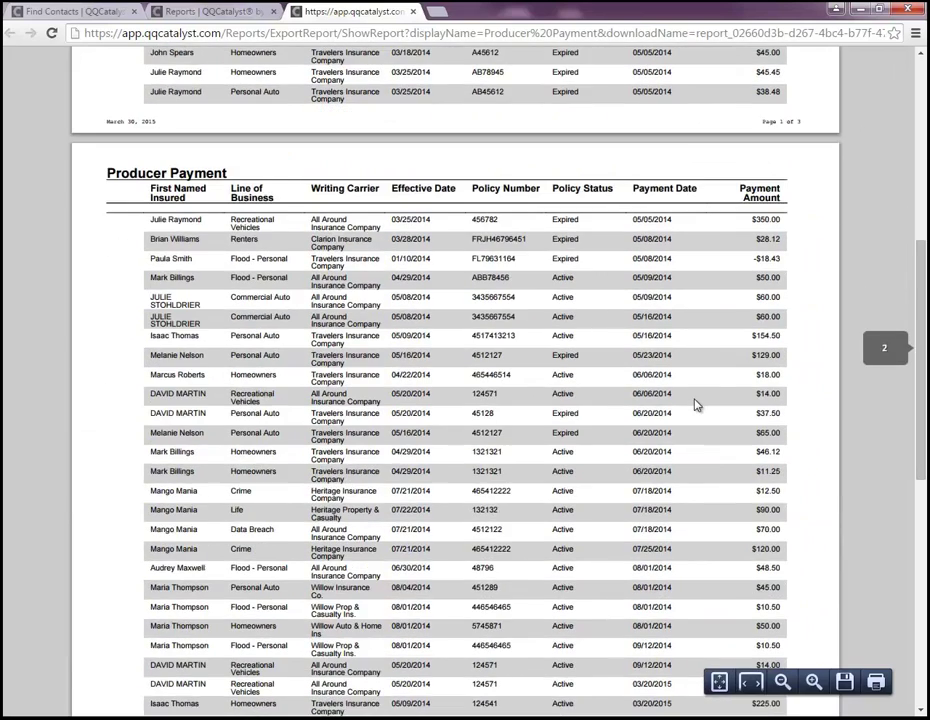
scroll(696, 405, "down", 9)
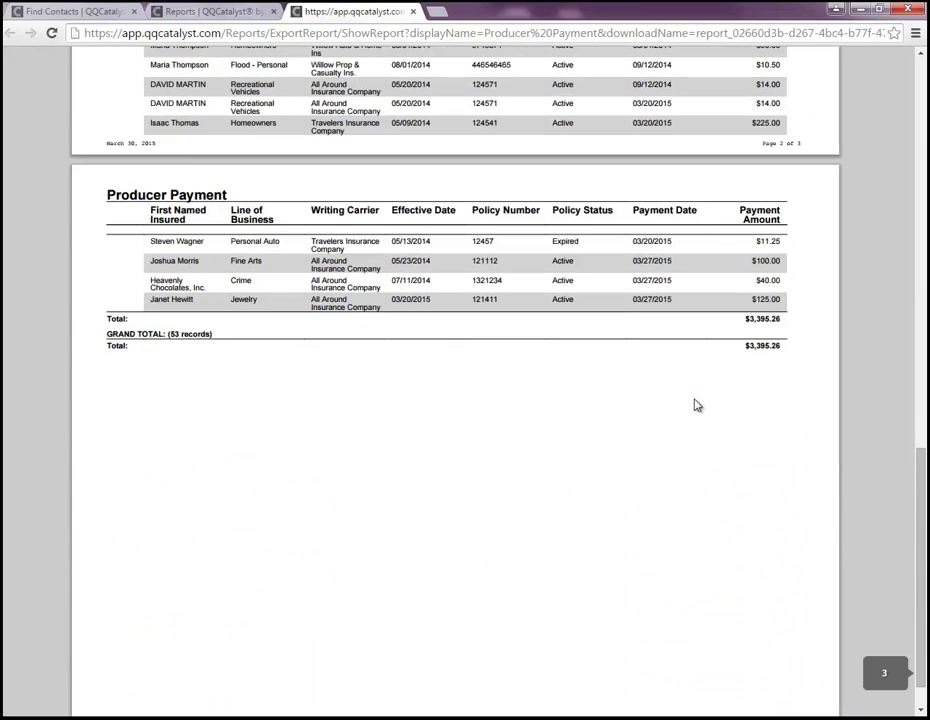
left_click_drag(746, 347, 788, 347)
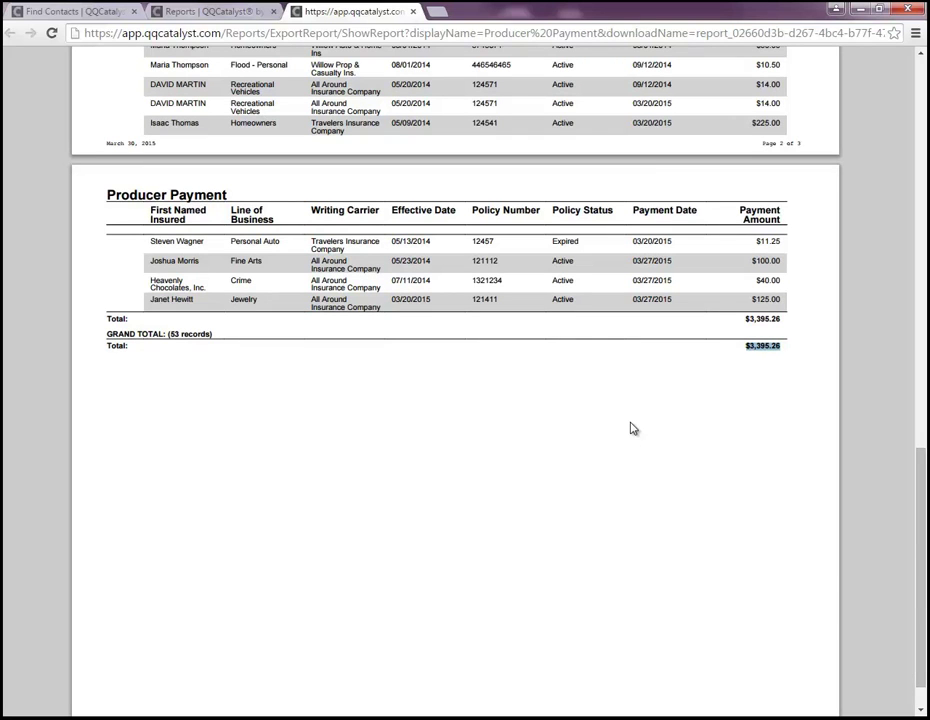
Close the PDF and its dialog, then bring up Close Ratio - Producer's actions
key("ctrl+w")
left_click(741, 120)
left_click(778, 449)
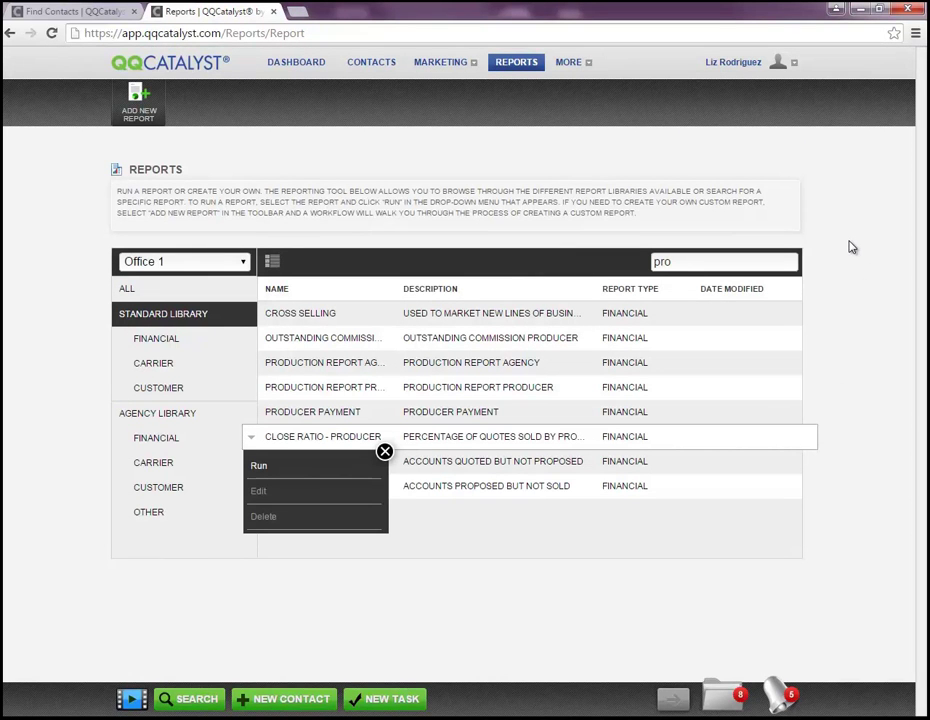